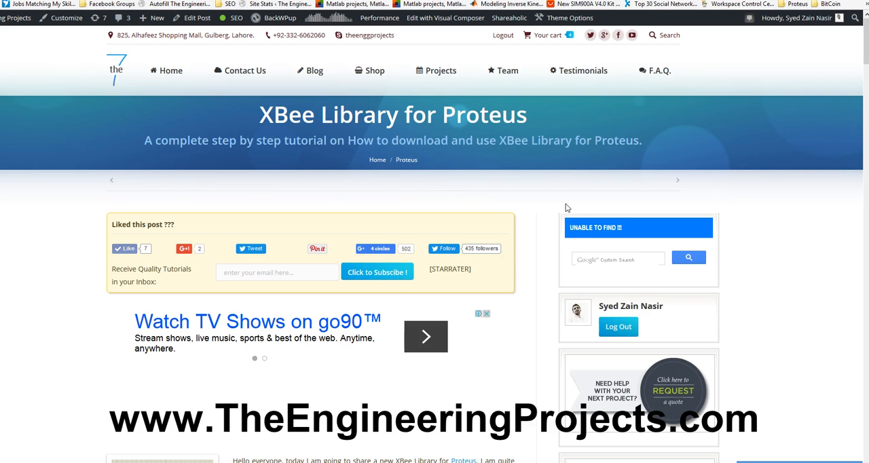
Step: Download the XBee Library for Proteus archive from the tutorial page, open it in WinRAR and dismiss the license notice
scroll(568, 208, down, 5)
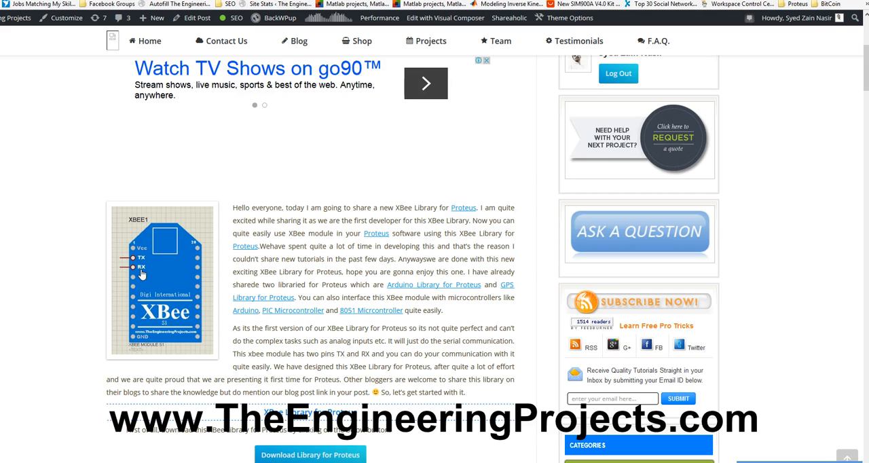
scroll(141, 273, up, 5)
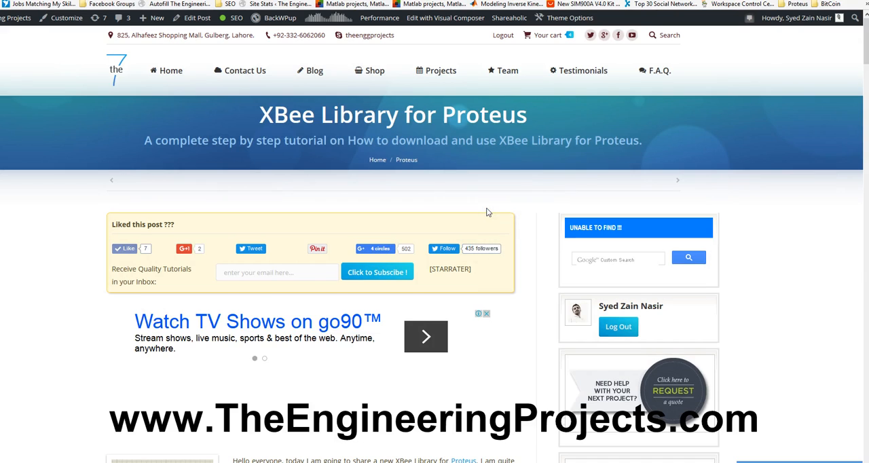
scroll(486, 213, down, 5)
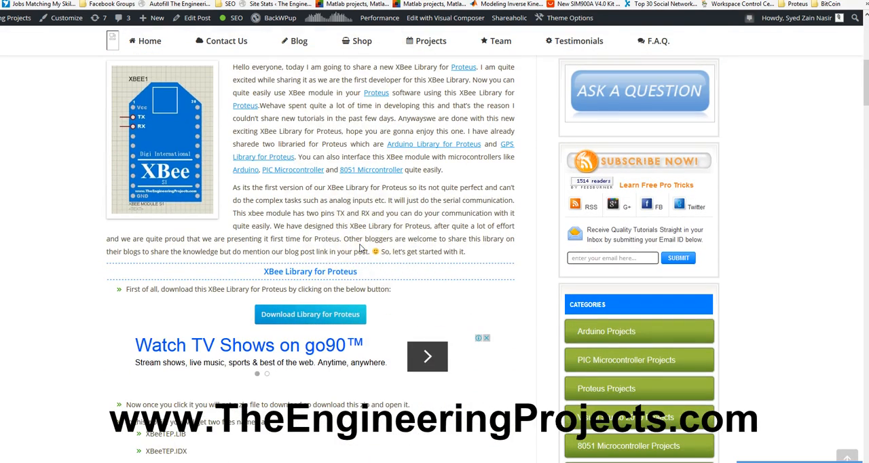
scroll(361, 248, down, 3)
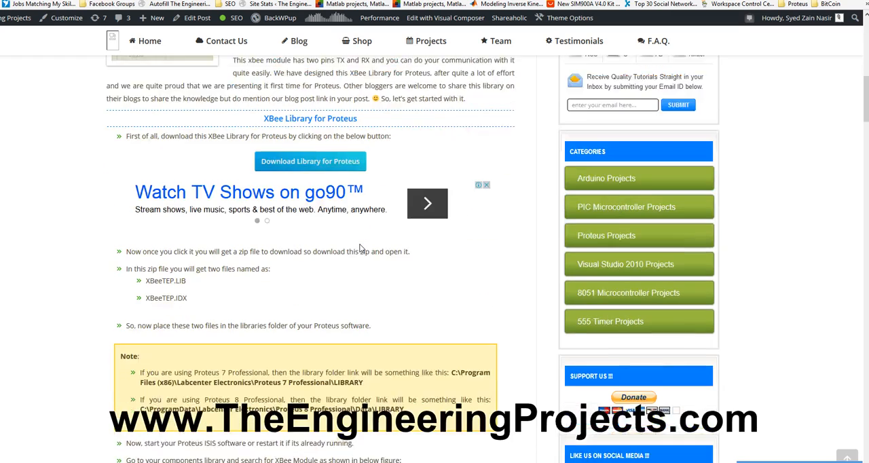
scroll(361, 249, up, 1)
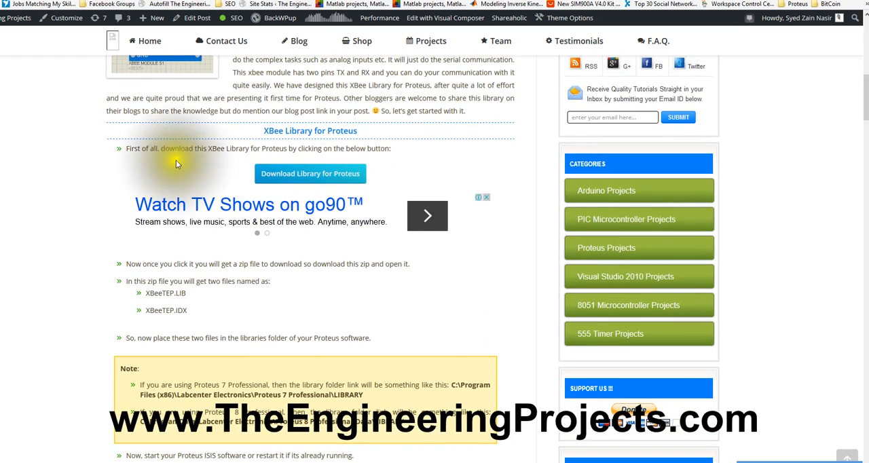
click(284, 175)
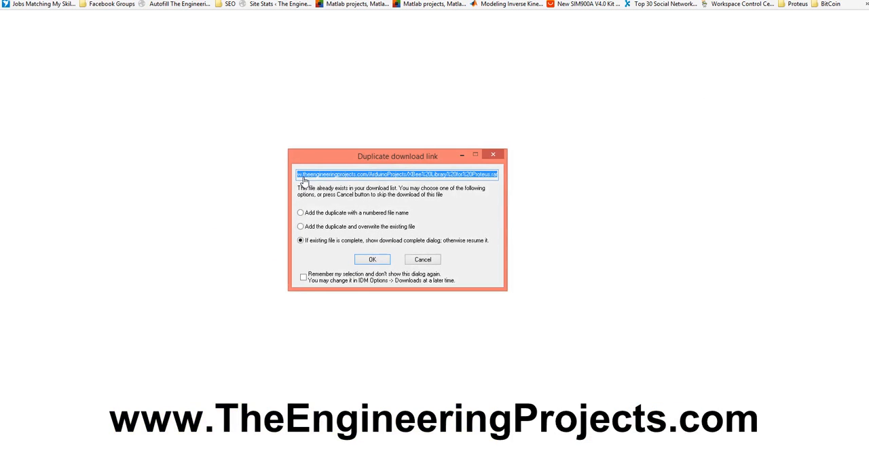
click(372, 259)
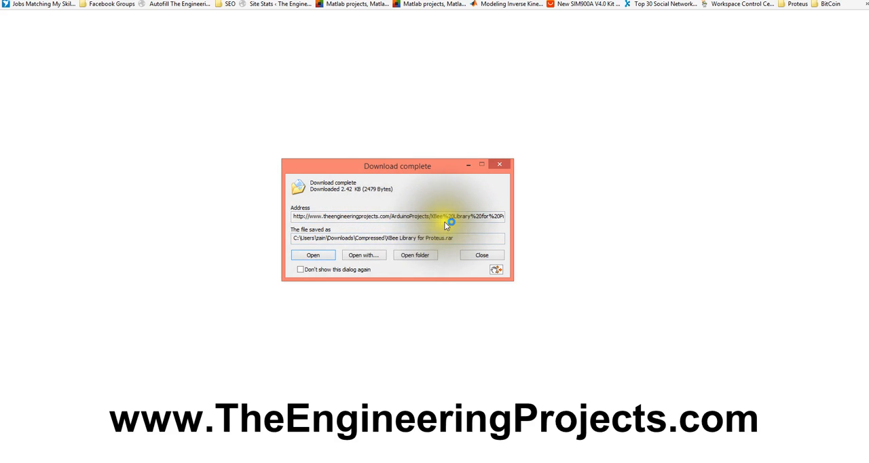
click(313, 256)
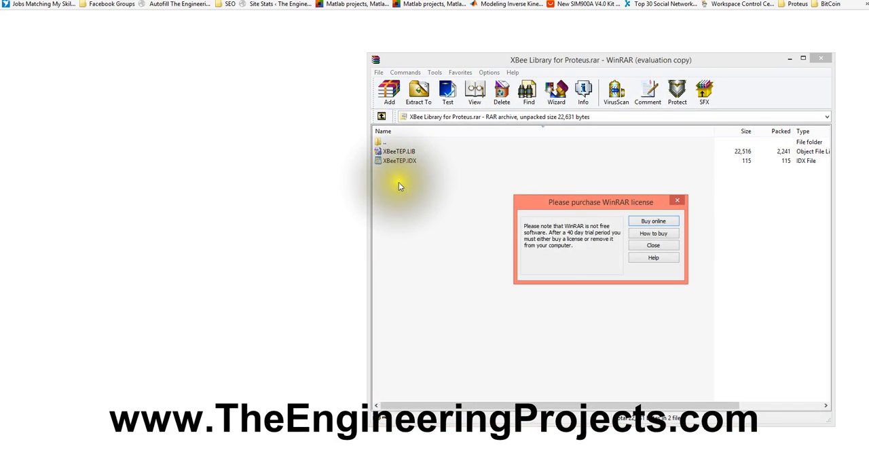
click(649, 245)
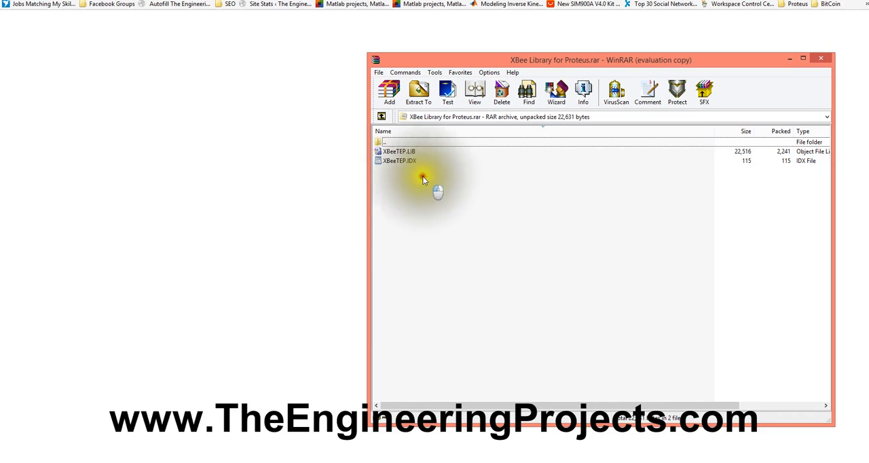
Step: Extract XBeeTEP.LIB and XBeeTEP.IDX to C:\Program Files (x86)\Labcenter Electronics\Proteus 7 Professional\LIBRARY, replacing all existing copies
drag(423, 175, 398, 153)
click(419, 95)
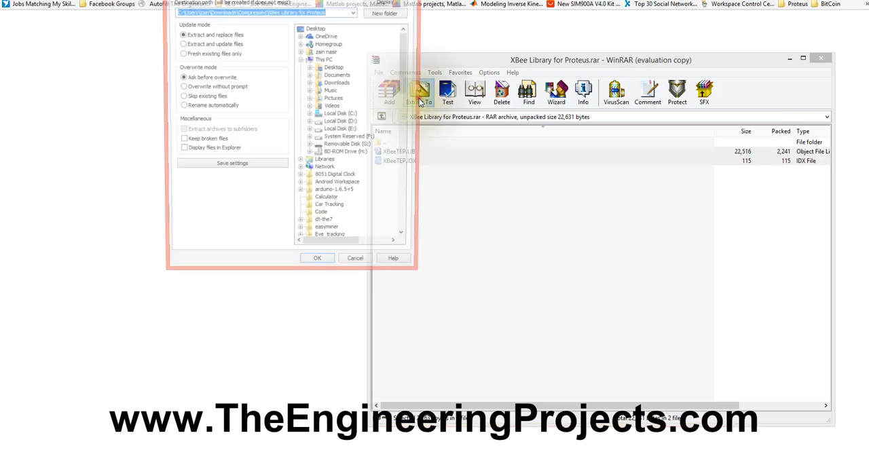
click(310, 116)
click(318, 162)
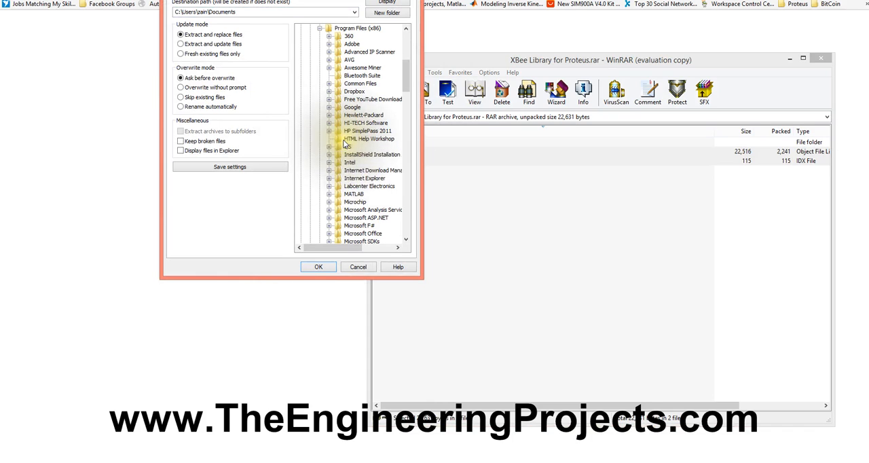
click(329, 187)
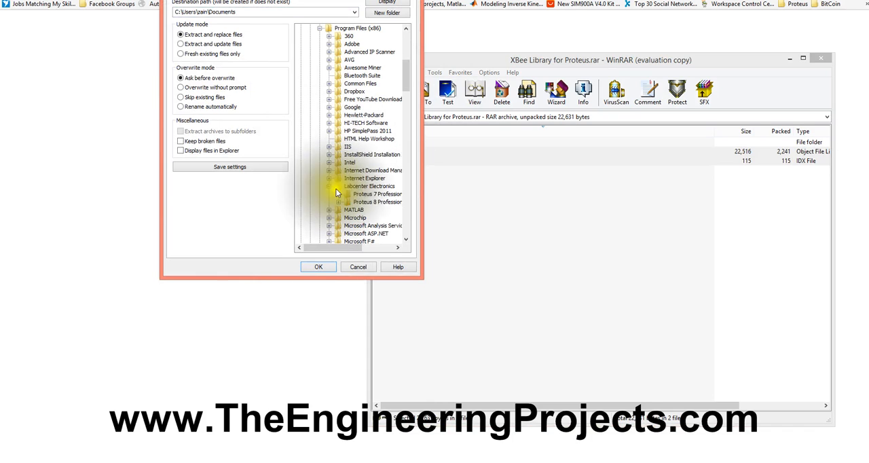
click(338, 194)
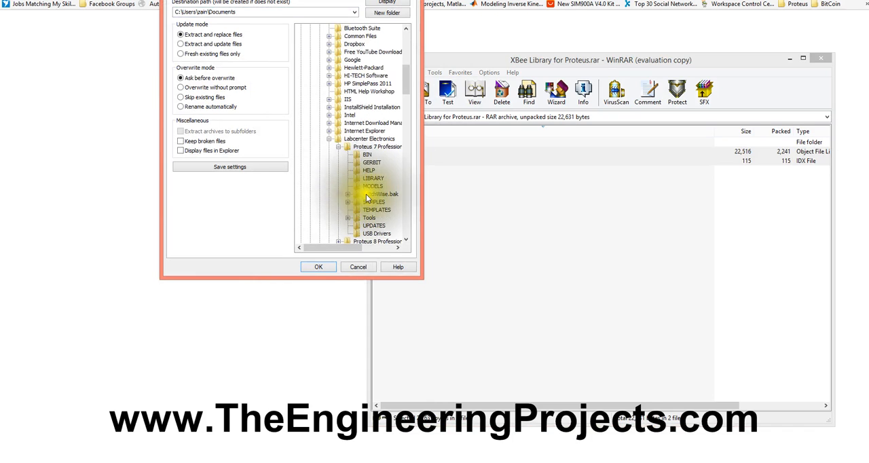
click(367, 180)
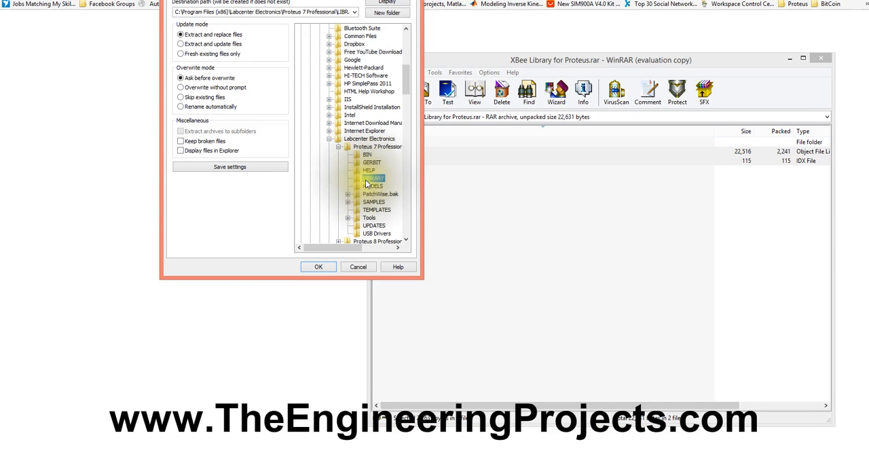
click(321, 266)
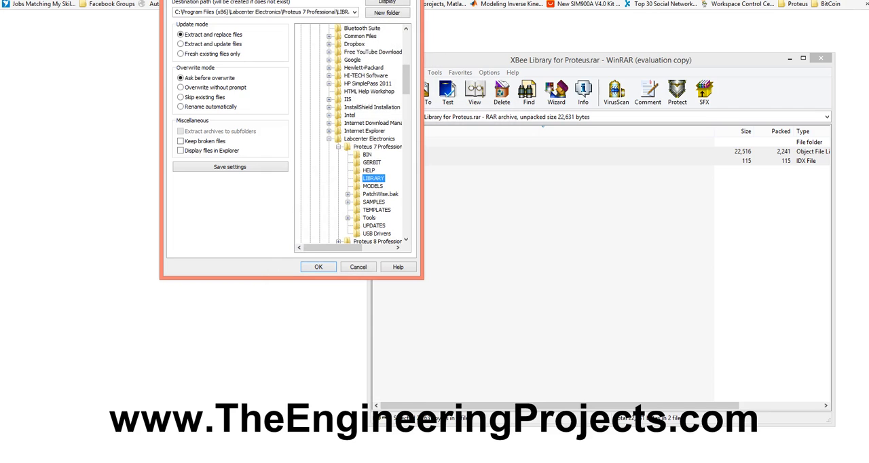
drag(346, 0, 239, 41)
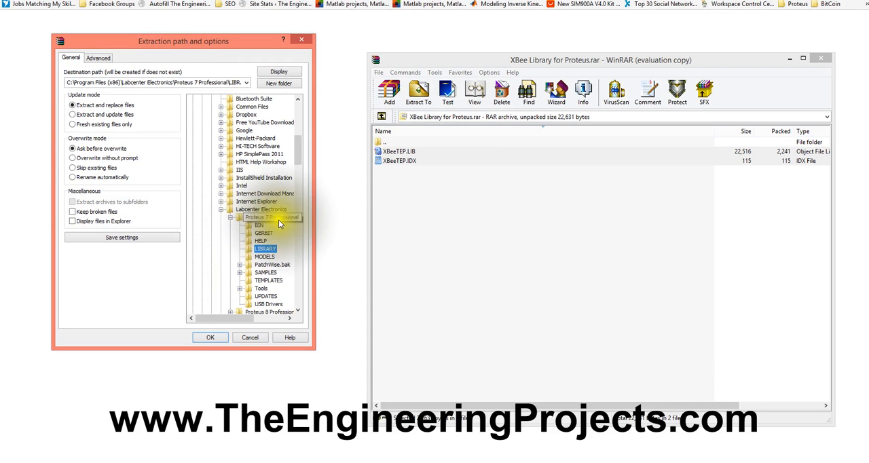
click(211, 338)
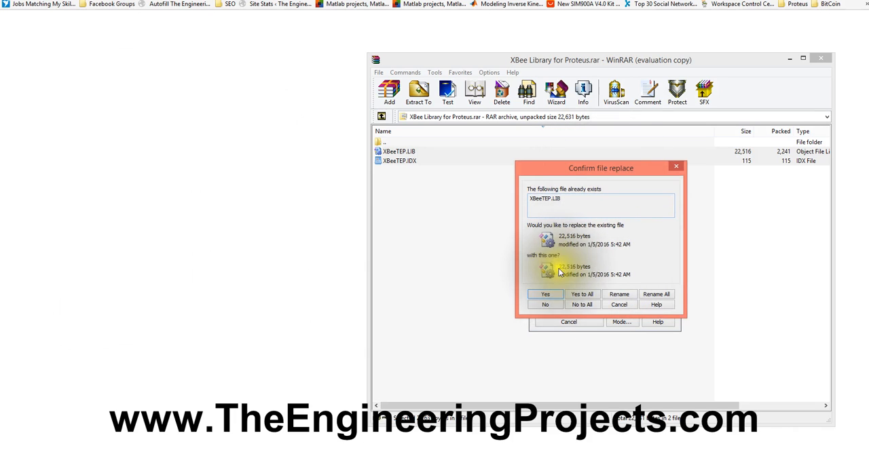
click(582, 294)
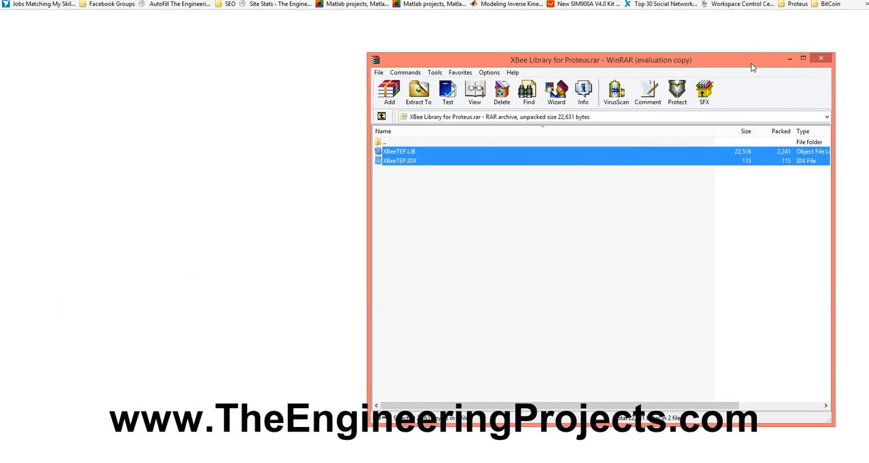
Step: Close ISIS 7 Professional without saving the current design and start it again
right_click(86, 462)
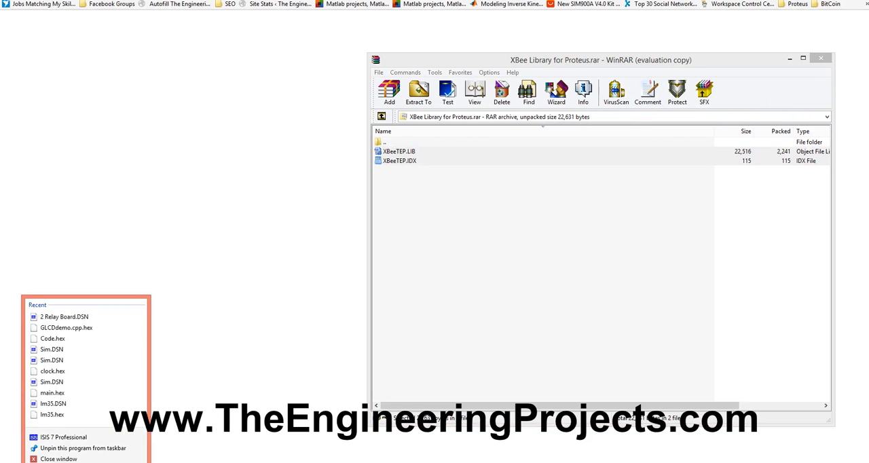
click(68, 459)
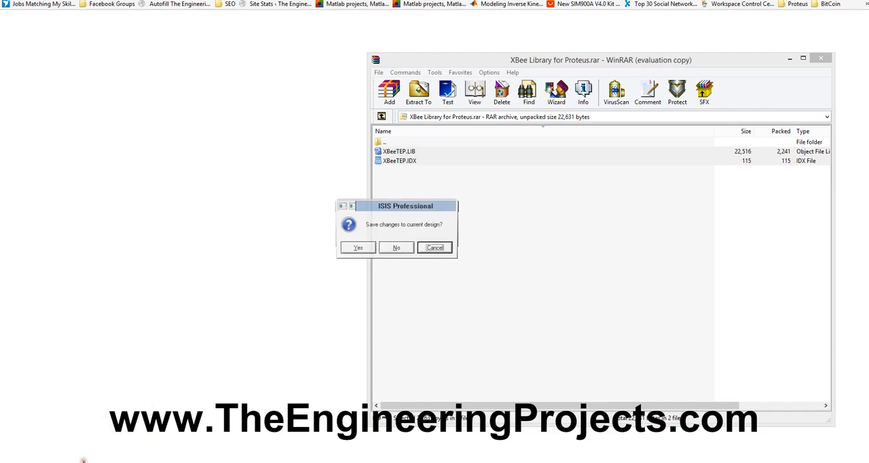
click(398, 250)
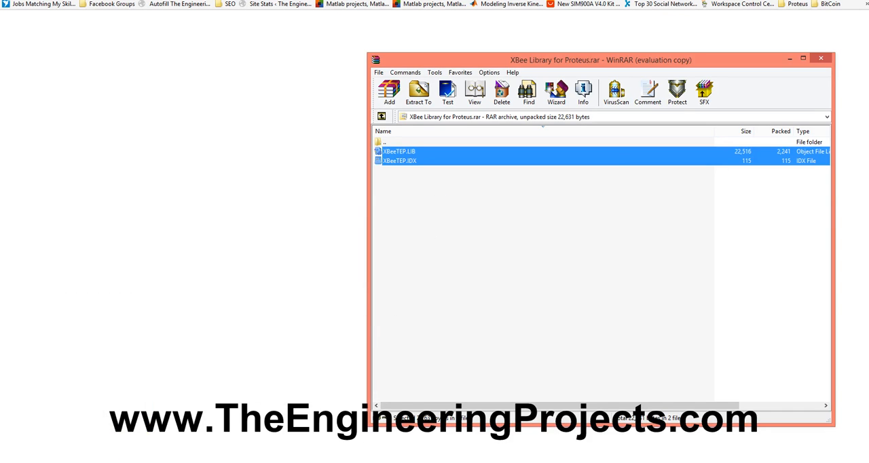
click(85, 462)
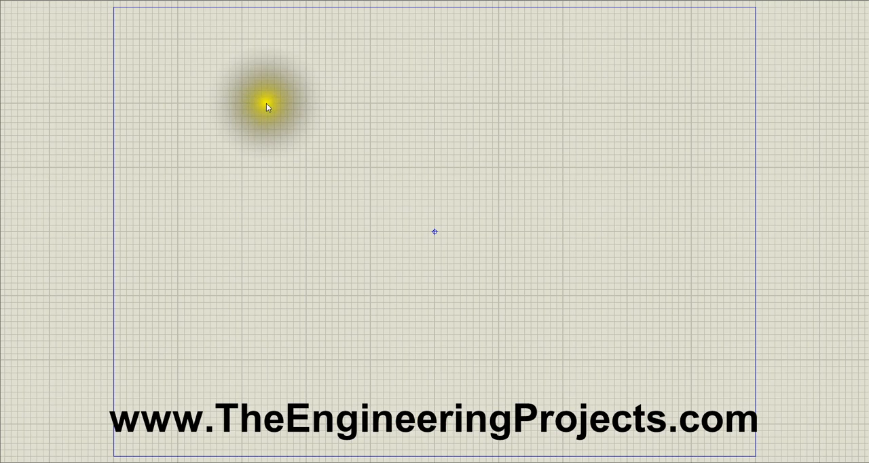
Step: Find XBEE MODULE S1 from the XBeeTEP library with the keywords "xbee mod" and place it in the upper middle of the sheet
click(1, 49)
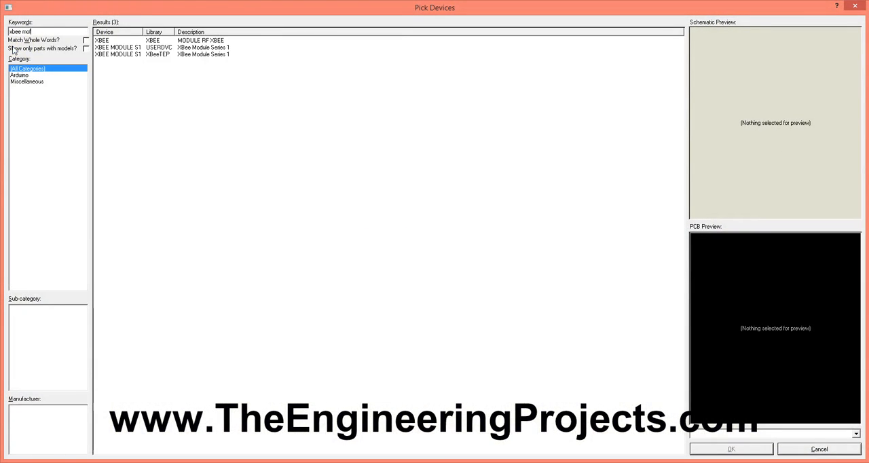
key(BackSpace)
click(119, 55)
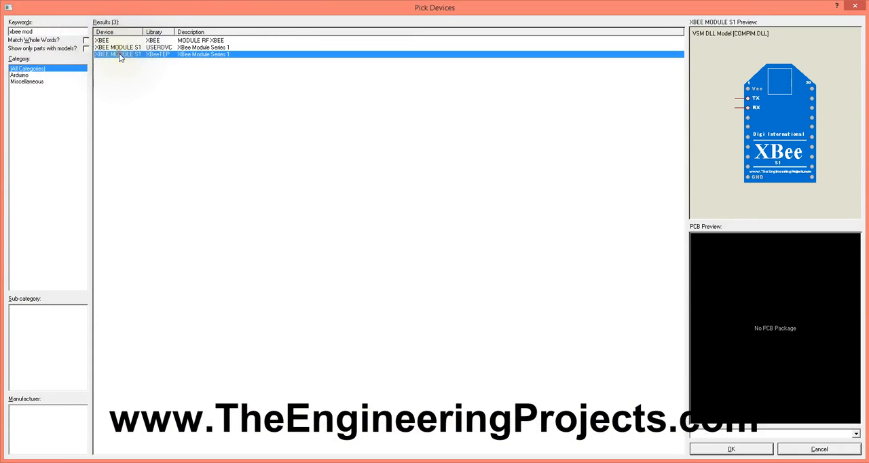
click(161, 47)
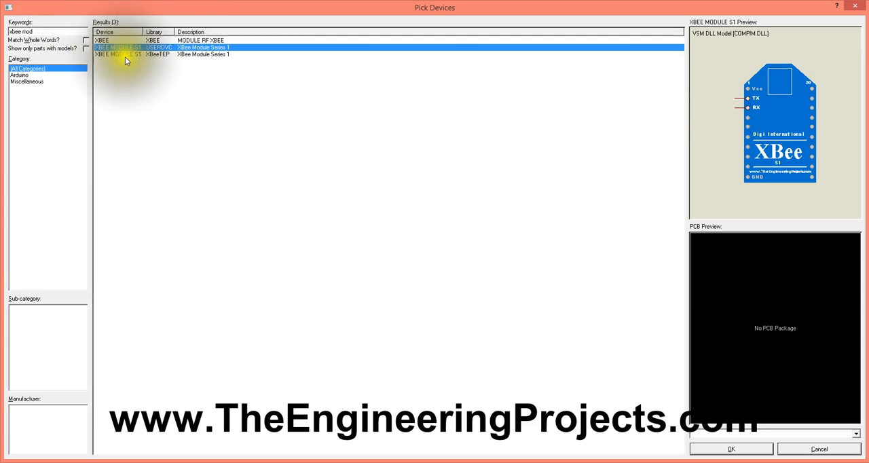
click(137, 56)
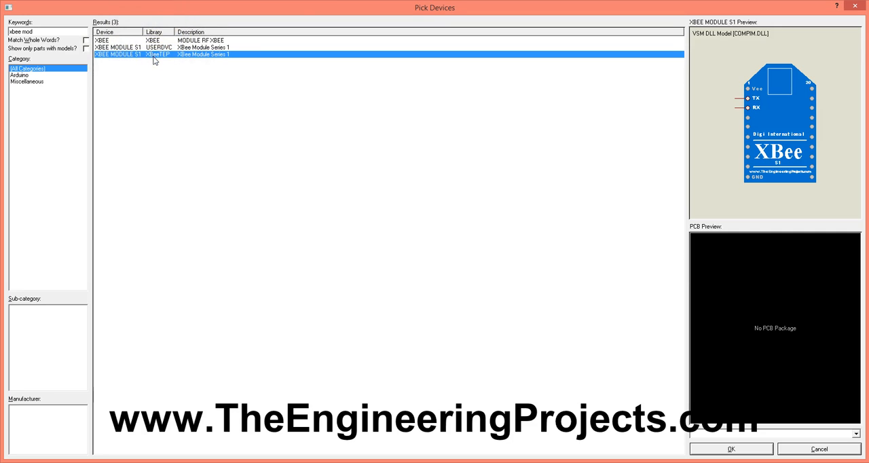
click(739, 446)
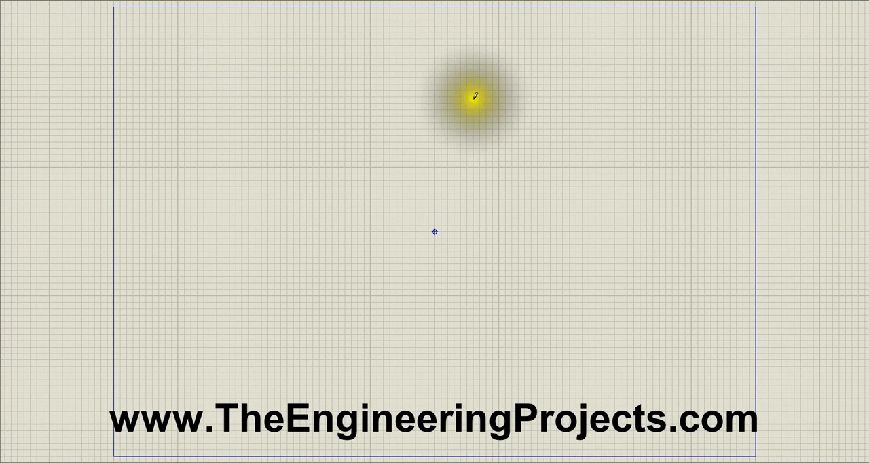
click(417, 63)
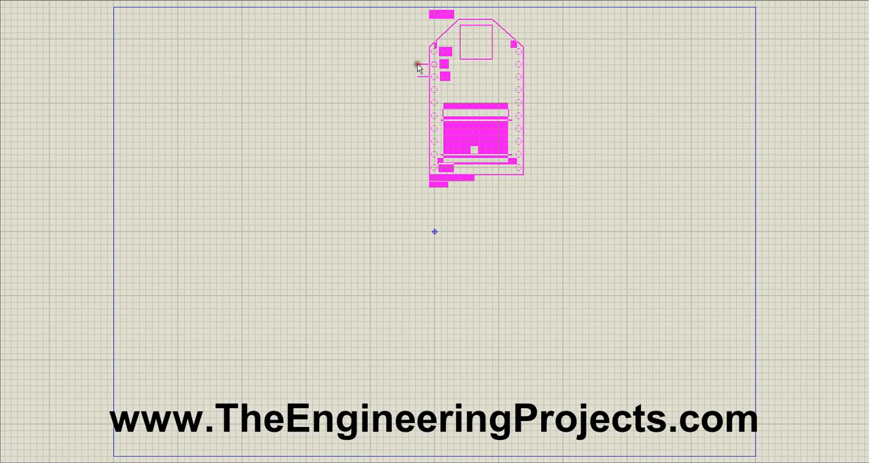
click(434, 80)
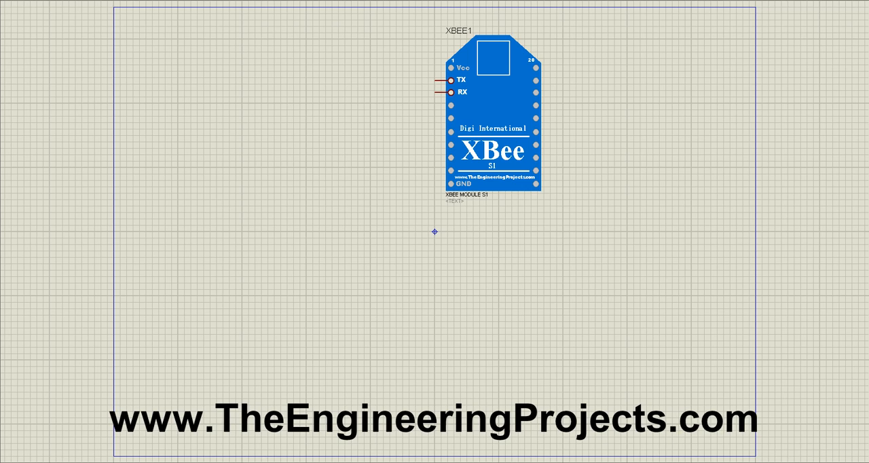
Step: Place a virtual terminal beside the XBee module and wire its RXD to the module's RX and its TXD to TX
click(380, 140)
click(370, 158)
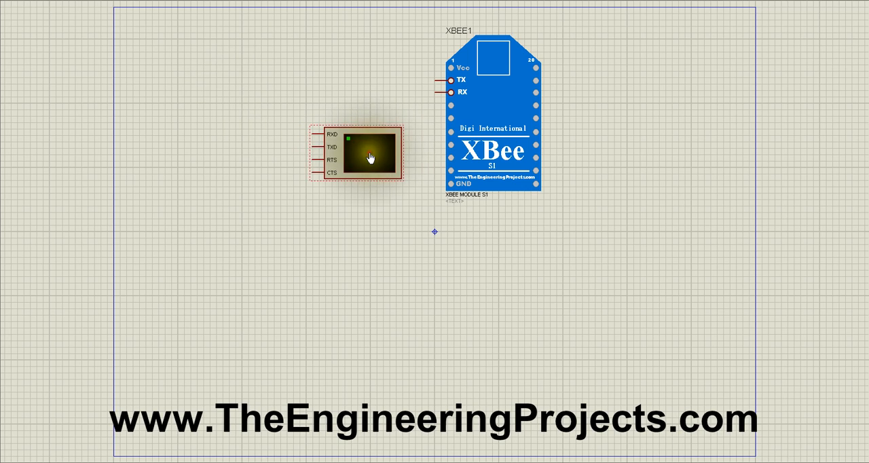
click(312, 134)
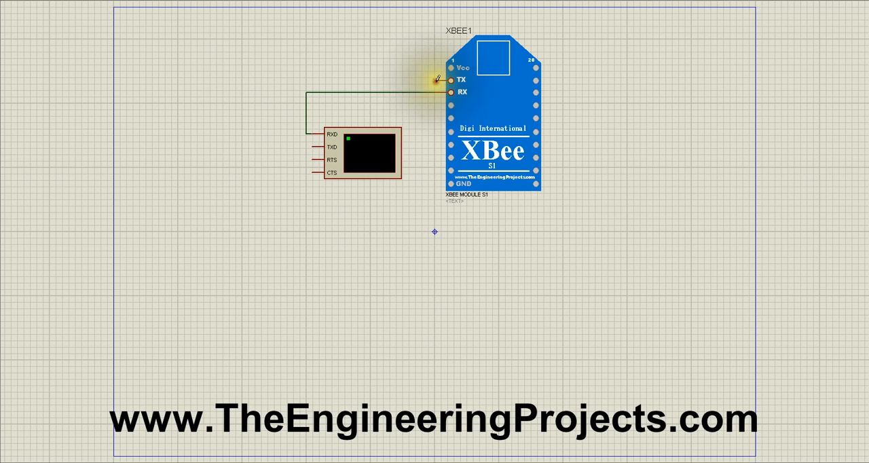
click(308, 150)
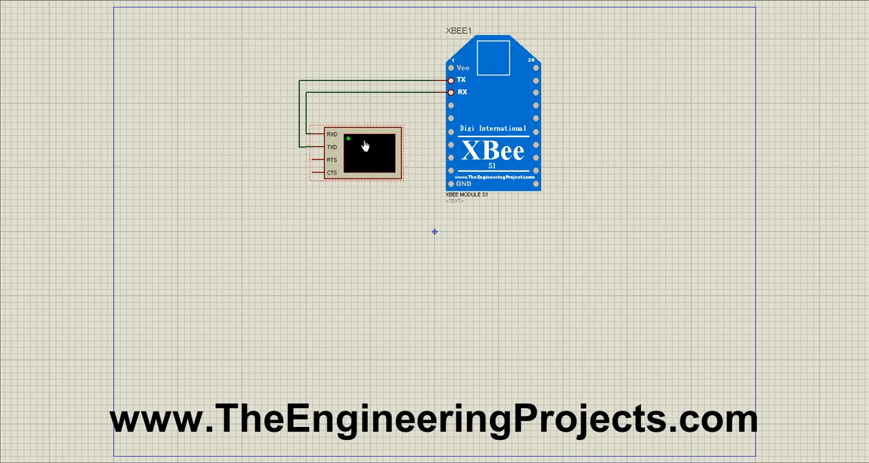
Step: Copy the XBee module with its wired terminal as a block and place one copy below the original
drag(583, 219, 237, 14)
right_click(386, 65)
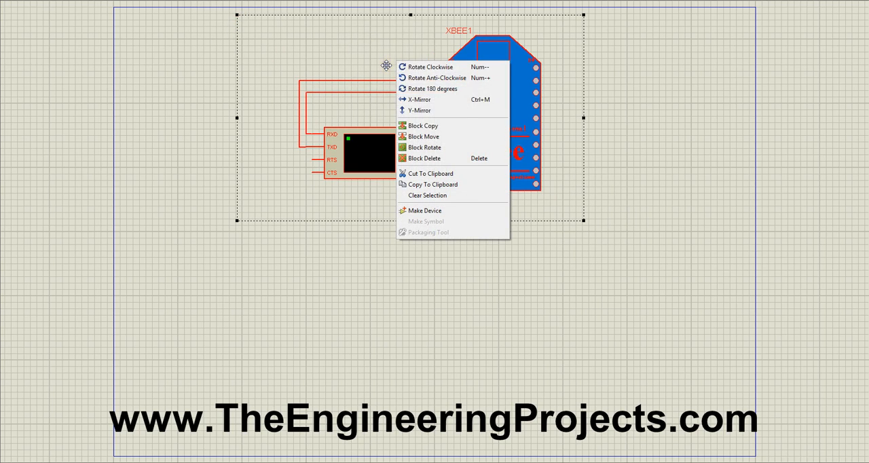
click(438, 126)
click(407, 277)
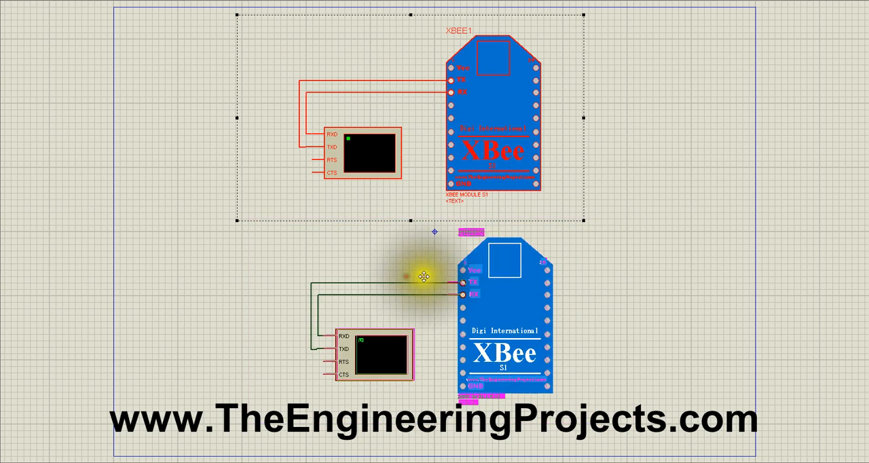
click(285, 304)
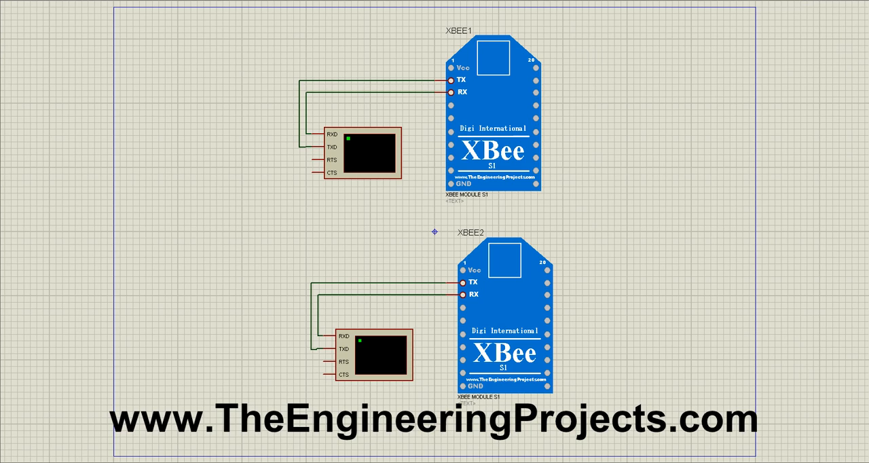
Step: Find the virtual serial port configuration tool with the search "virtu", switch to Virtual Serial Port Driver and bring its window fully into view
click(852, 53)
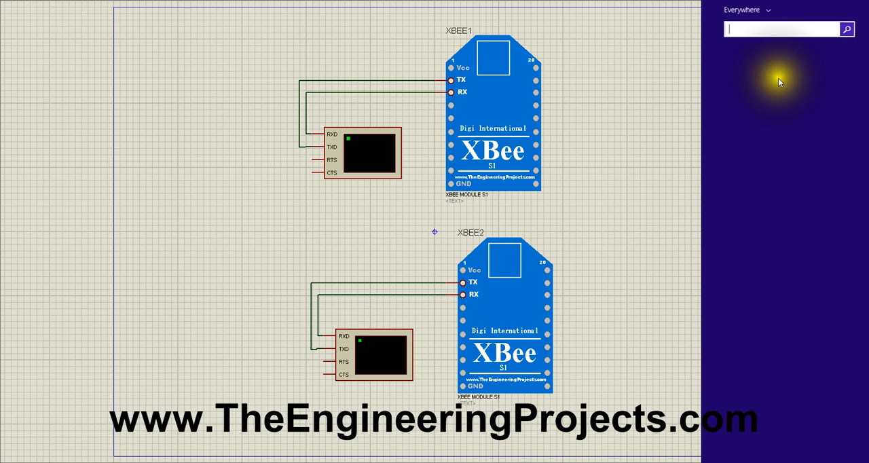
text(virtual Serial Port Driver)
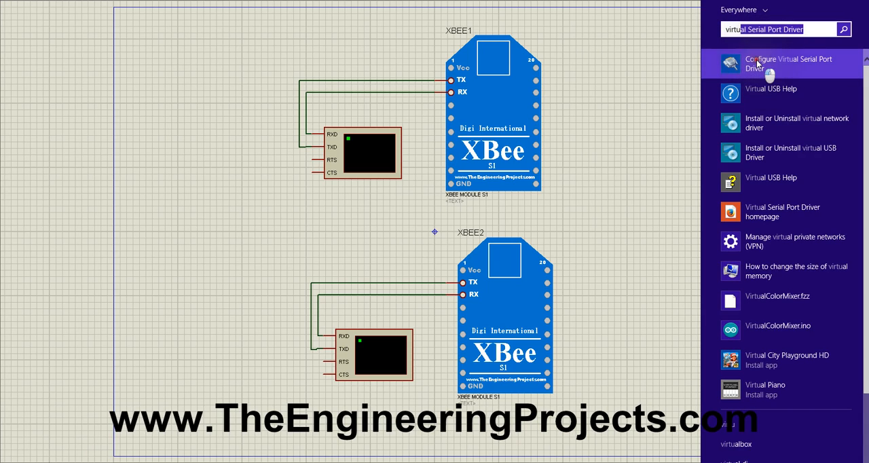
click(756, 60)
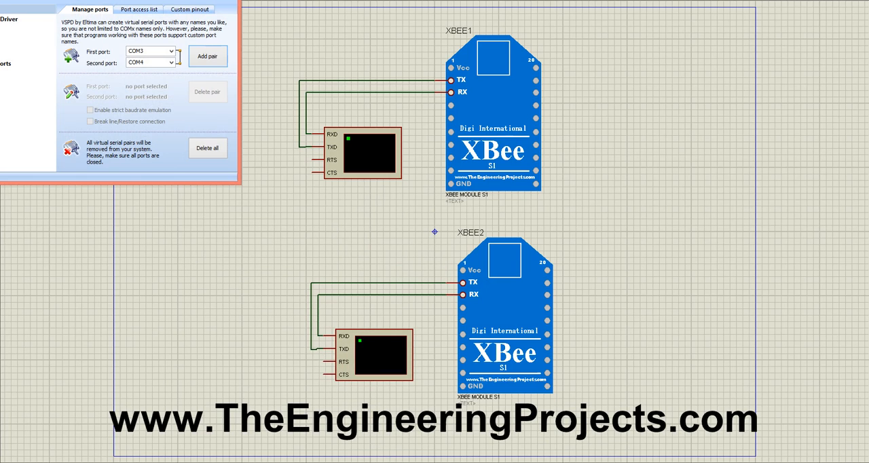
drag(73, 1, 367, 88)
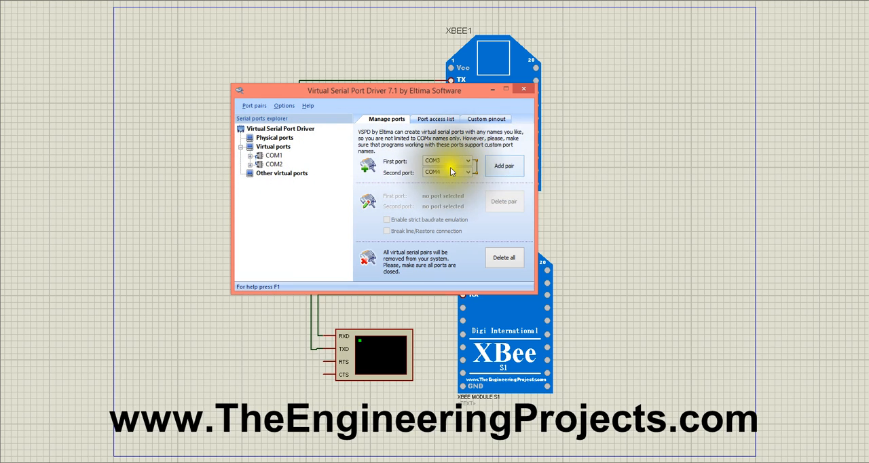
Step: Try to add a virtual serial port pair with COM3 as first port and COM4 as second port
click(511, 169)
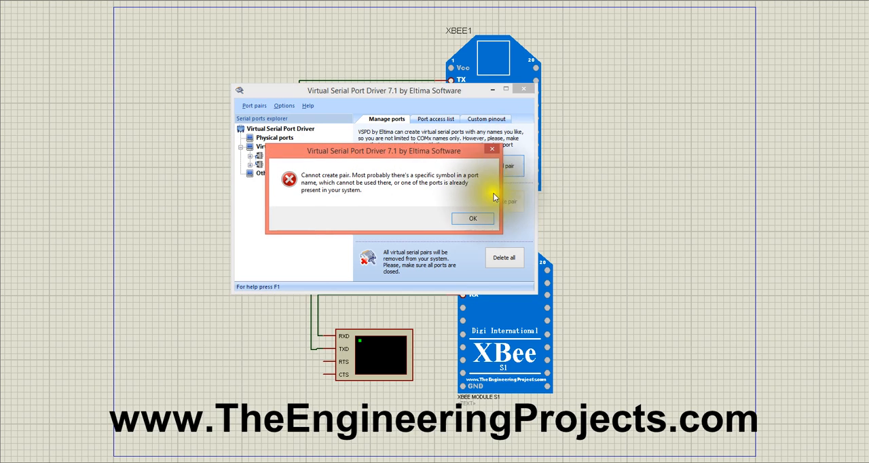
click(481, 216)
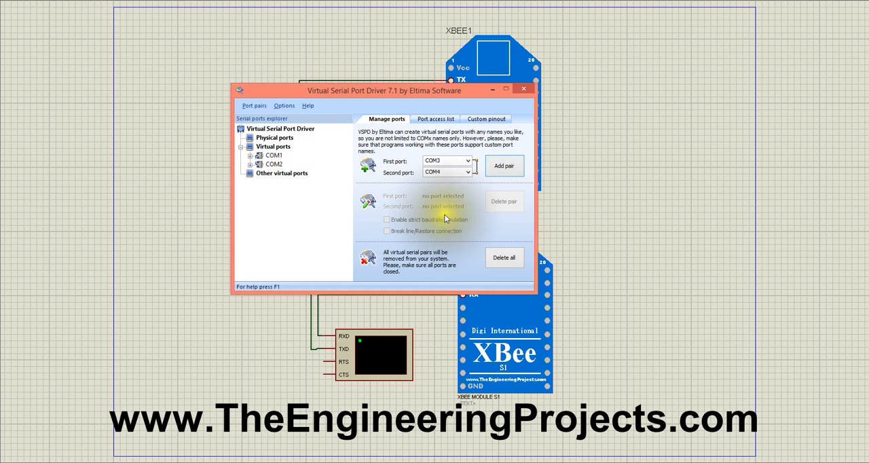
click(501, 173)
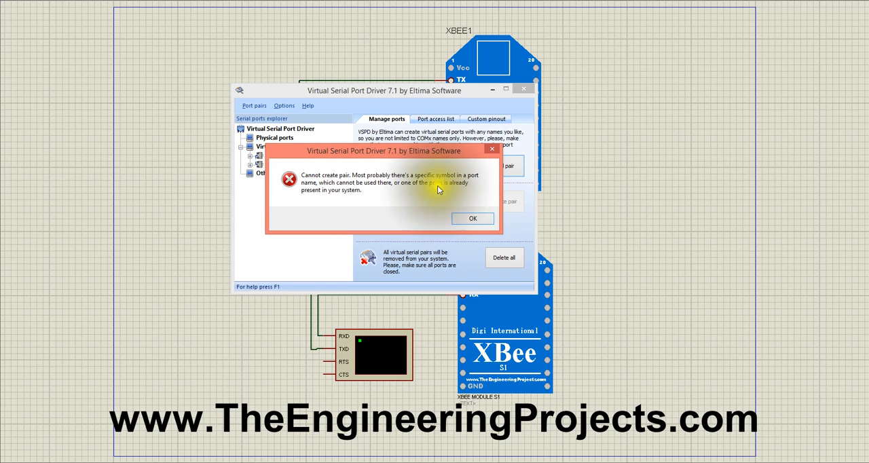
click(468, 220)
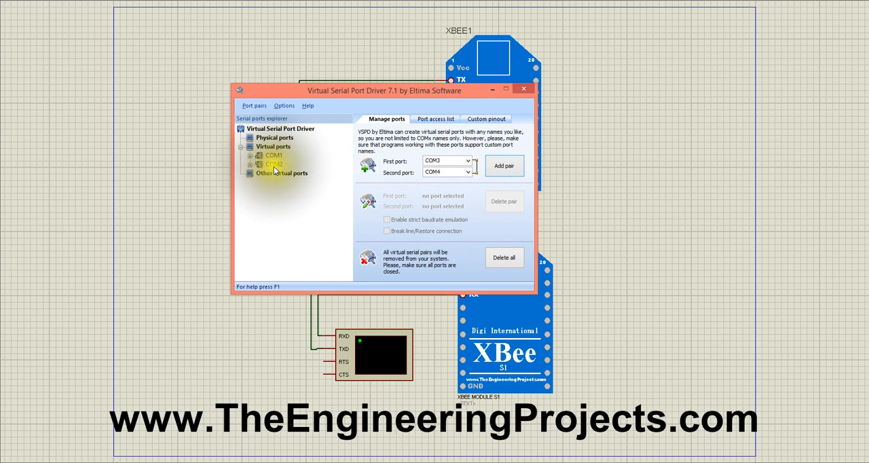
Step: Try to add a virtual serial port pair with COM19 as first port and COM25 as second port
click(468, 161)
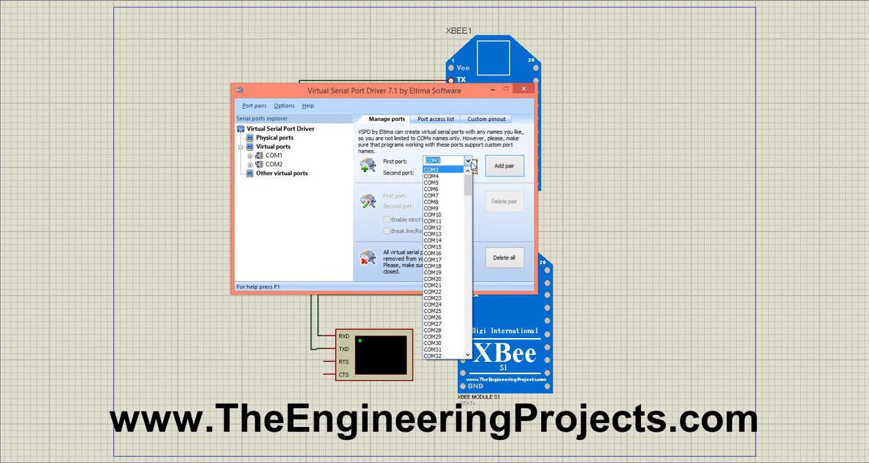
click(447, 272)
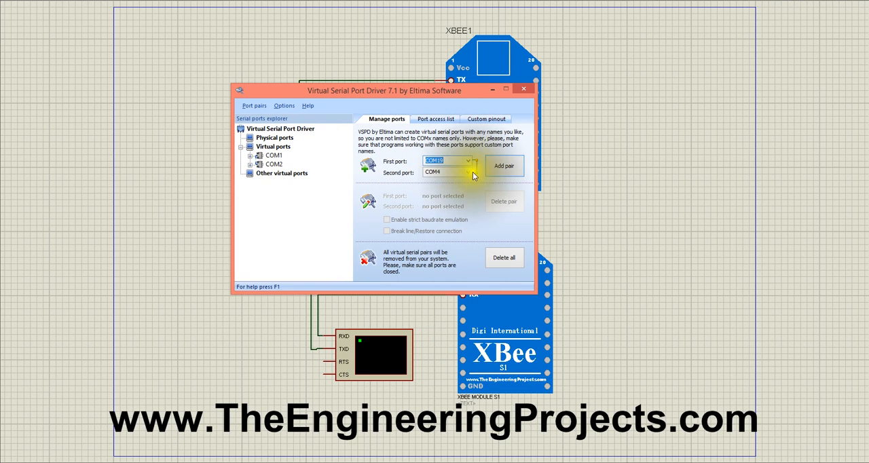
click(469, 172)
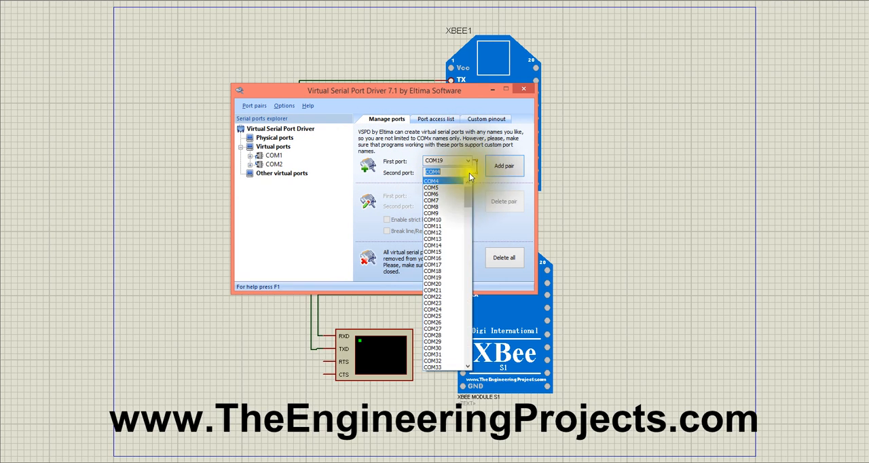
click(441, 315)
click(509, 171)
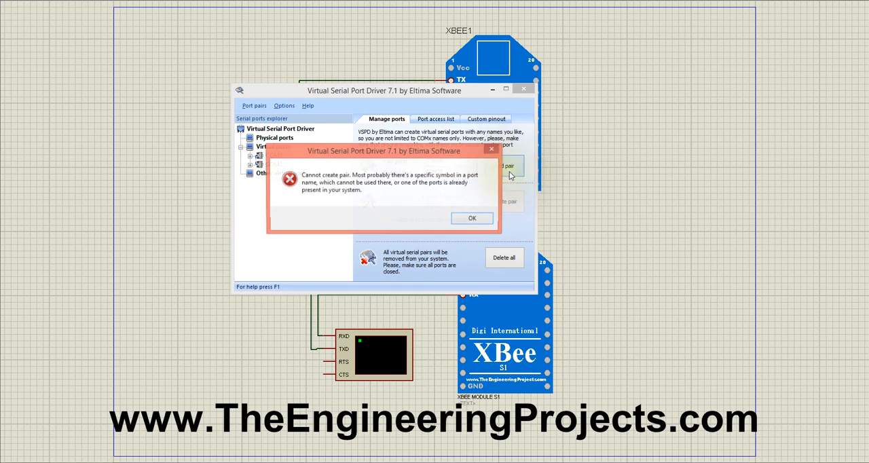
click(466, 217)
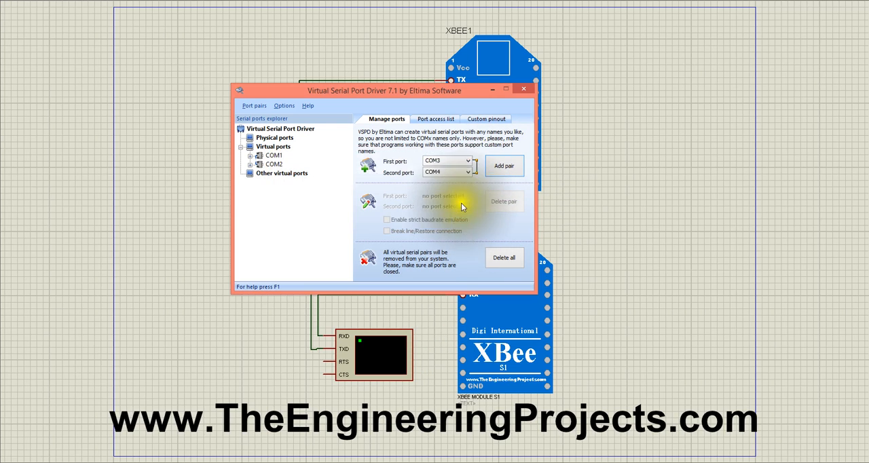
Step: Try to add a virtual serial port pair with COM31 as first port and COM32 as second port
click(467, 161)
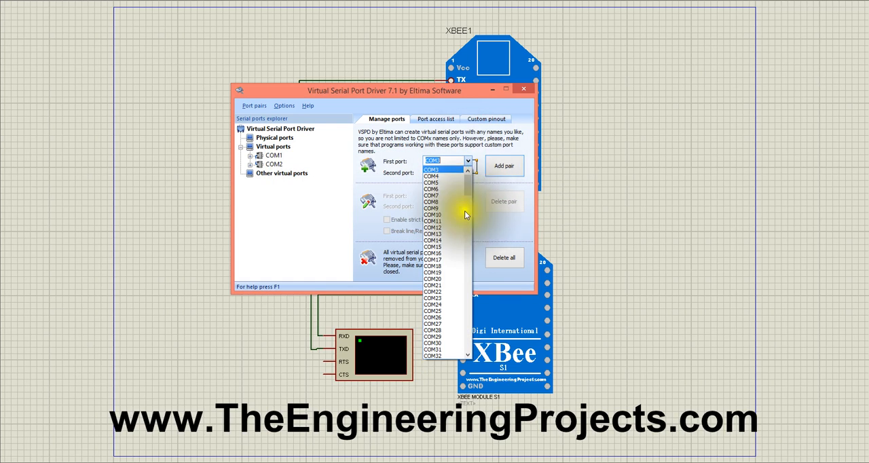
click(460, 350)
click(469, 173)
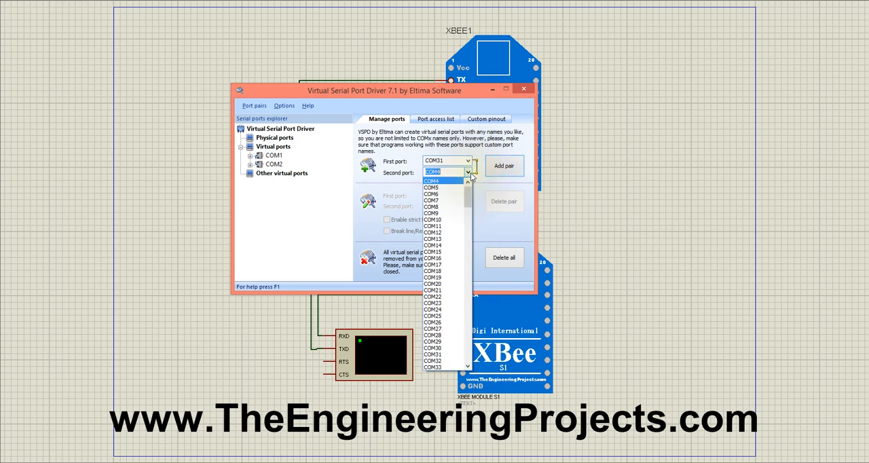
click(452, 360)
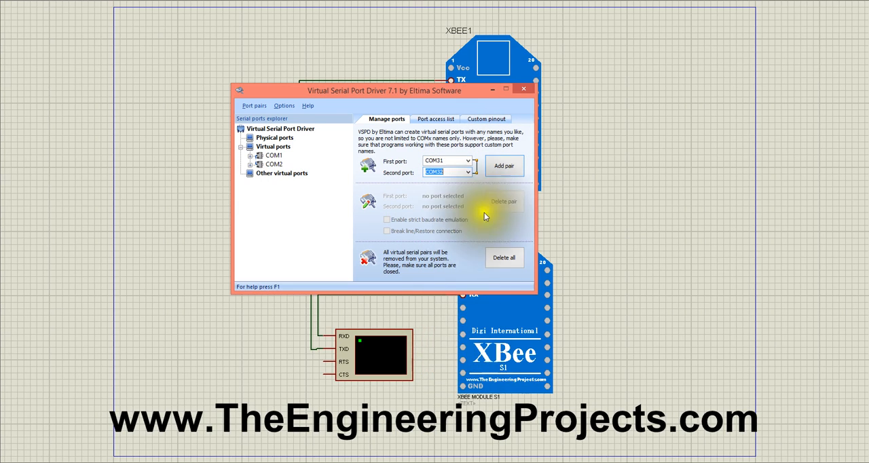
click(499, 168)
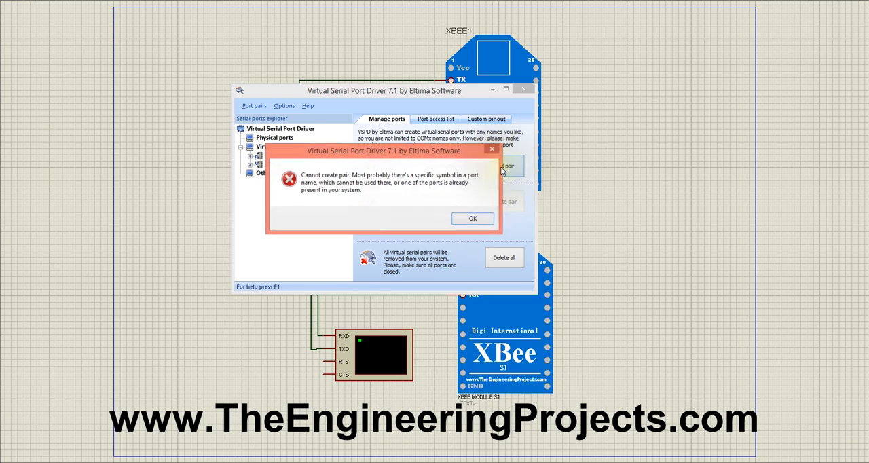
click(475, 218)
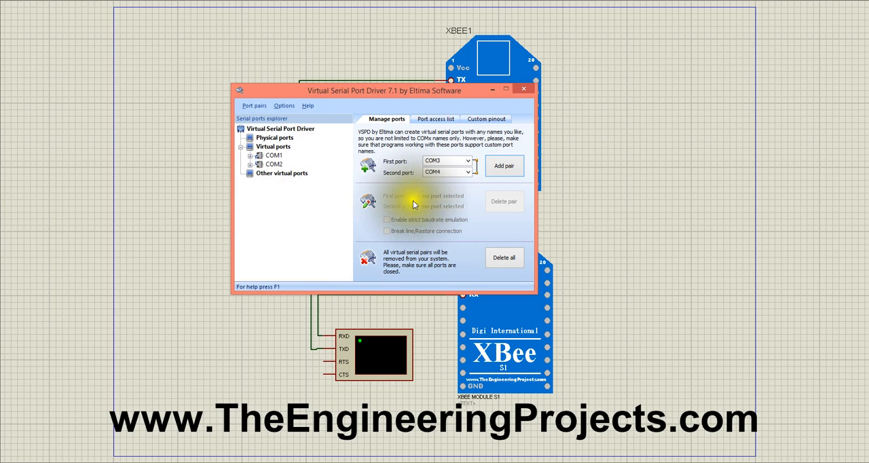
Step: Examine the existing COM1 virtual port's pairing and the choices for a new first port, and close Virtual Serial Port Driver
click(274, 155)
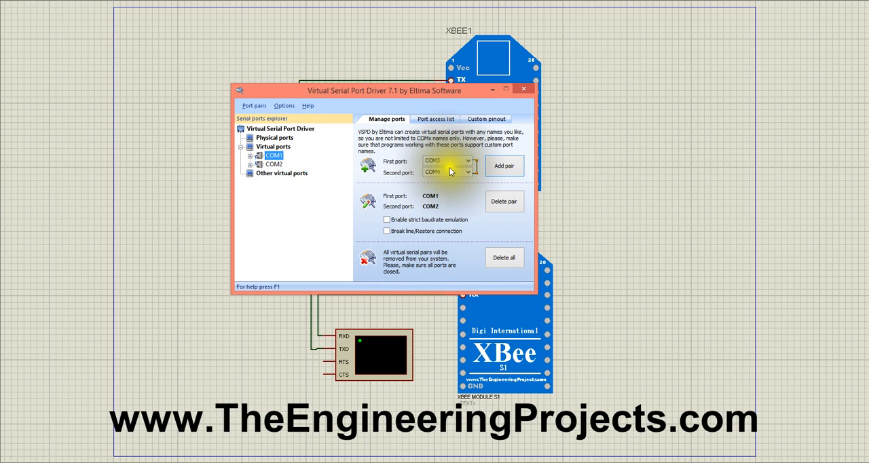
click(469, 160)
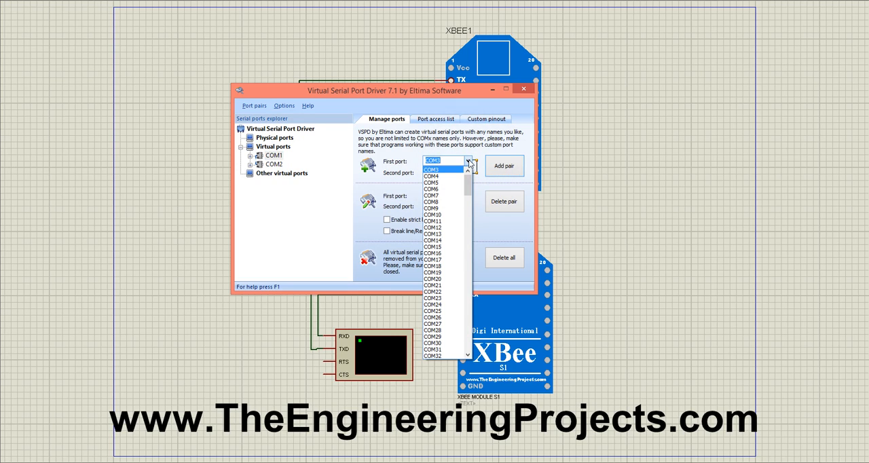
click(486, 146)
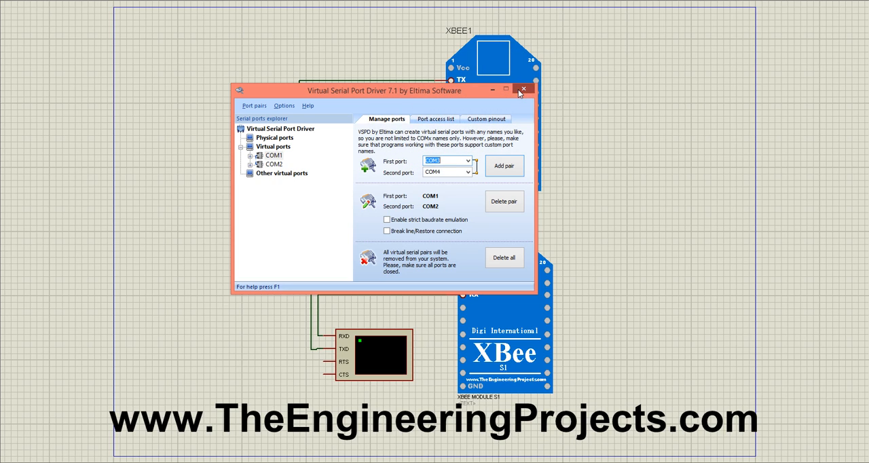
click(524, 89)
Step: Set the physical port of the upper XBee module, XBEE1, to COM1
double_click(505, 144)
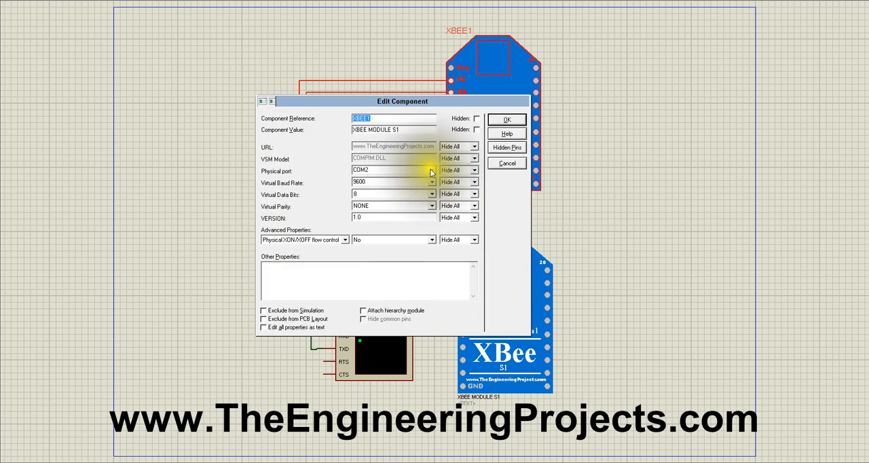
click(430, 170)
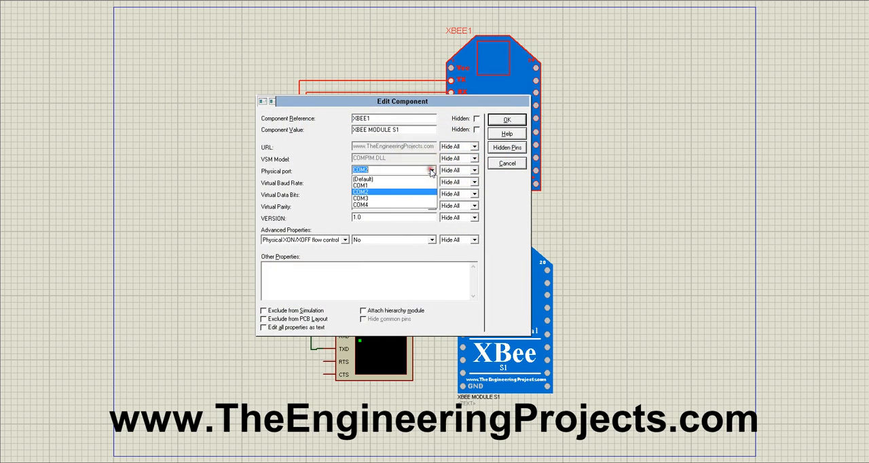
click(397, 185)
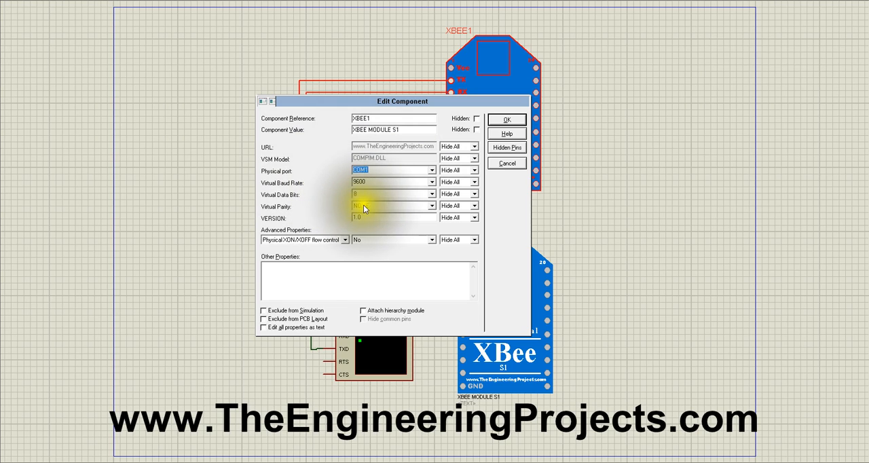
click(500, 120)
Step: Check the physical port and serial settings of the lower XBee module, XBEE2, and keep them as they are
click(485, 288)
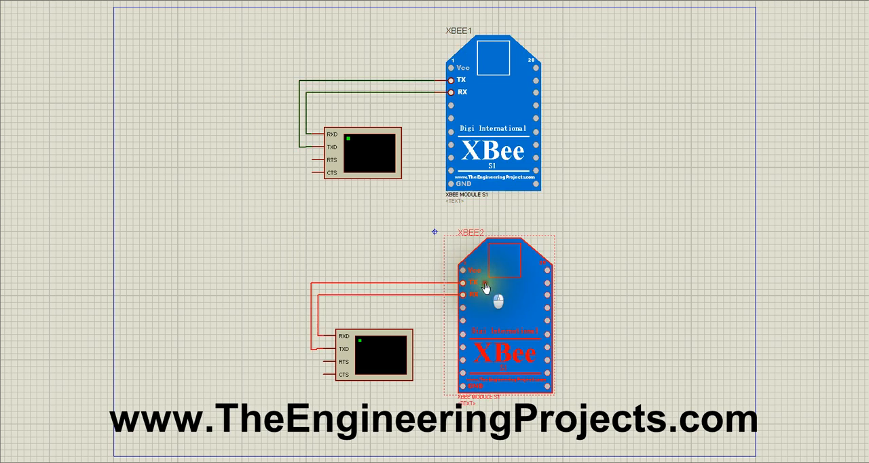
click(485, 288)
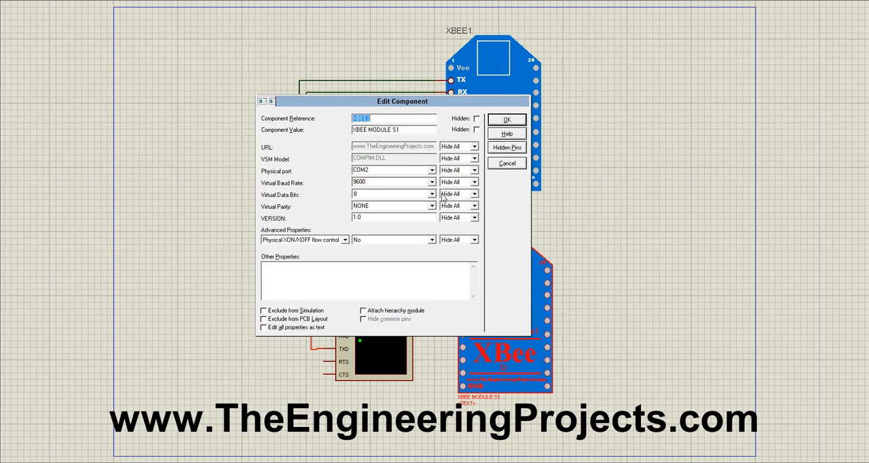
click(506, 120)
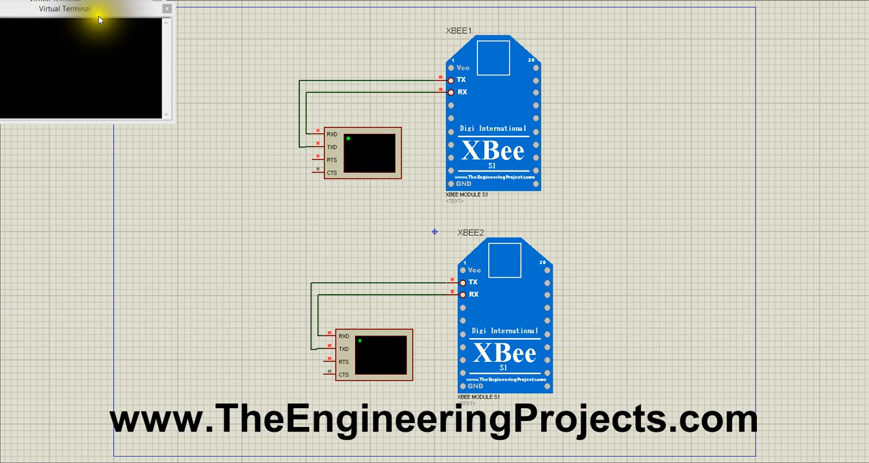
Step: Run the simulation and place one Virtual Terminal window beside each XBee module
drag(98, 15, 327, 240)
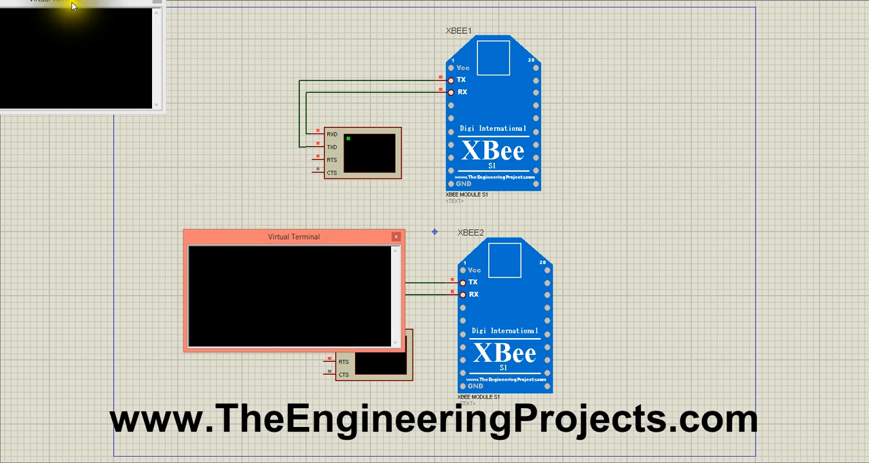
drag(73, 5, 292, 72)
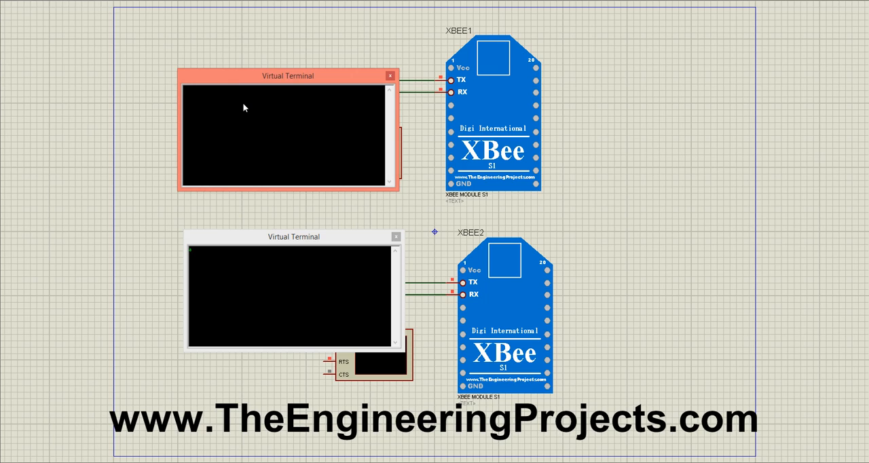
Step: Test the XBee link by sending characters from the upper virtual terminal and one back from the lower terminal
text(ddd)
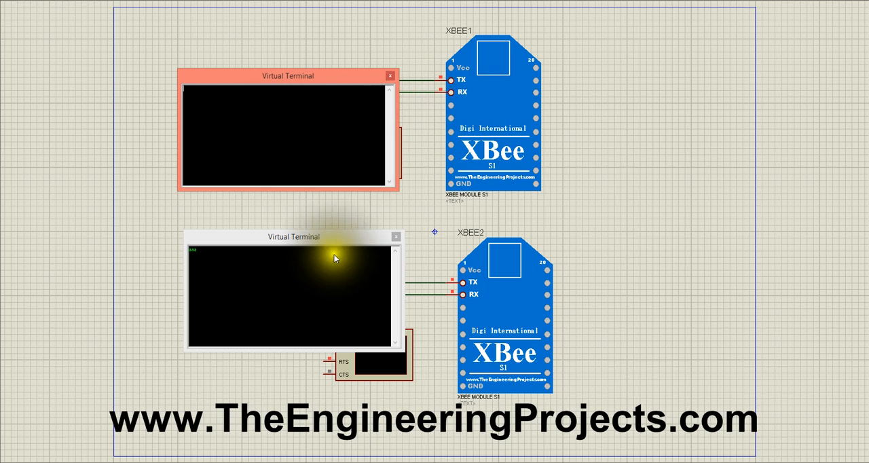
click(282, 275)
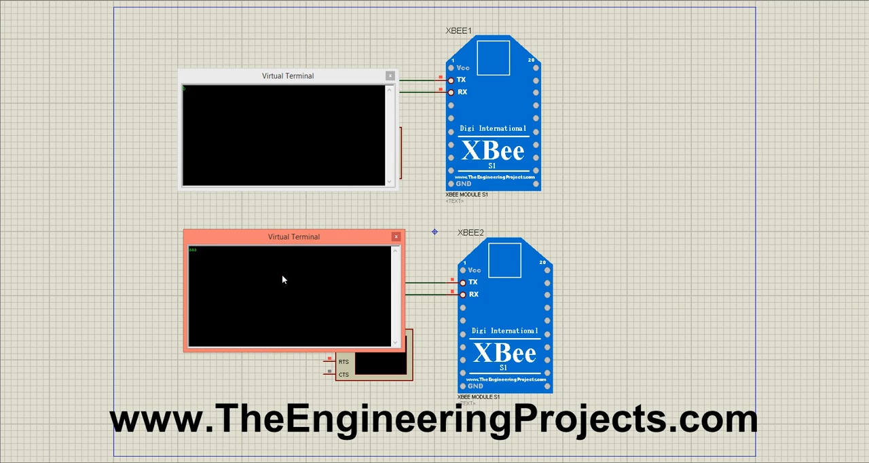